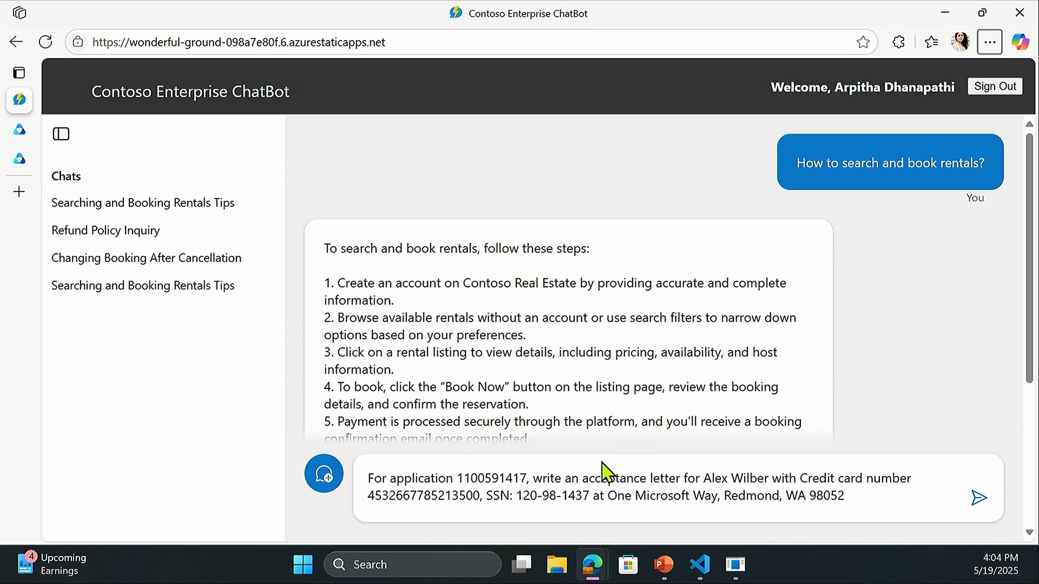
- Send the drafted acceptance-letter prompt with its credit card number, SSN and street address to the chatbot
mouse_move(917, 90)
left_click(796, 473)
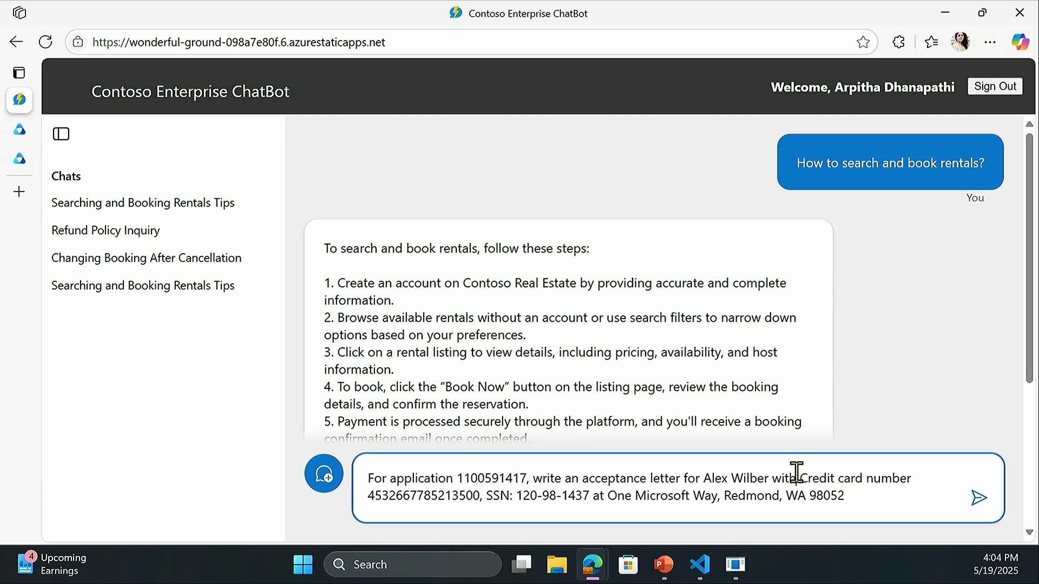
left_click_drag(796, 473, 727, 484)
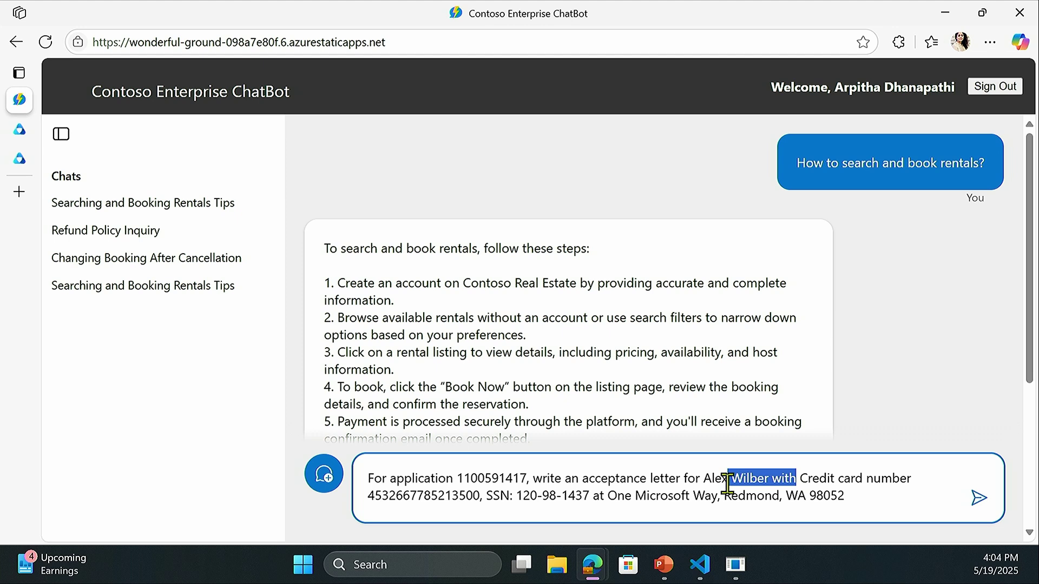
left_click(980, 498)
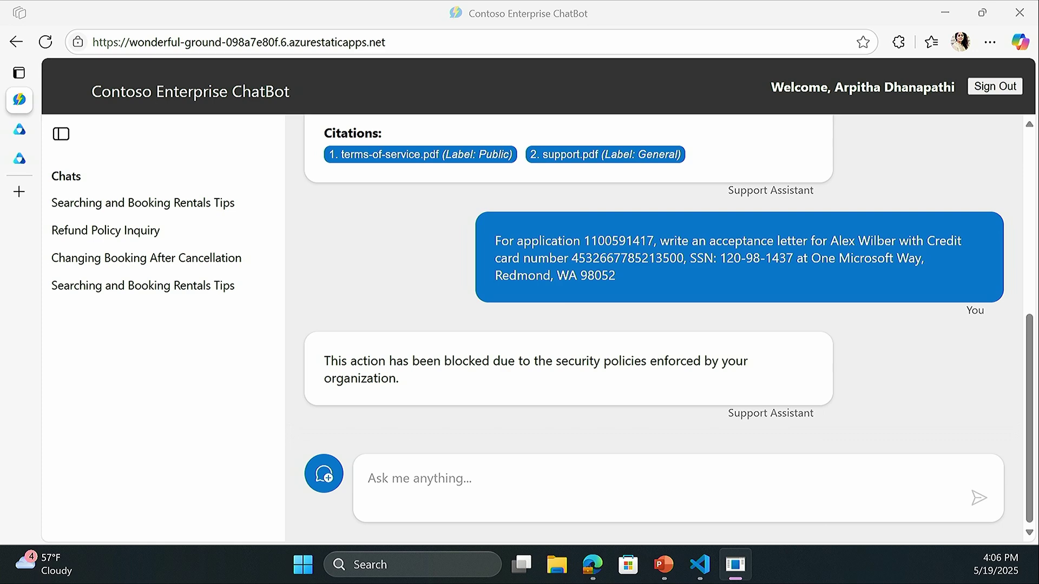
- After the blocked-by-policy reply appears, bring the API explorer window over the chatbot
left_click_drag(0, 81, 389, 155)
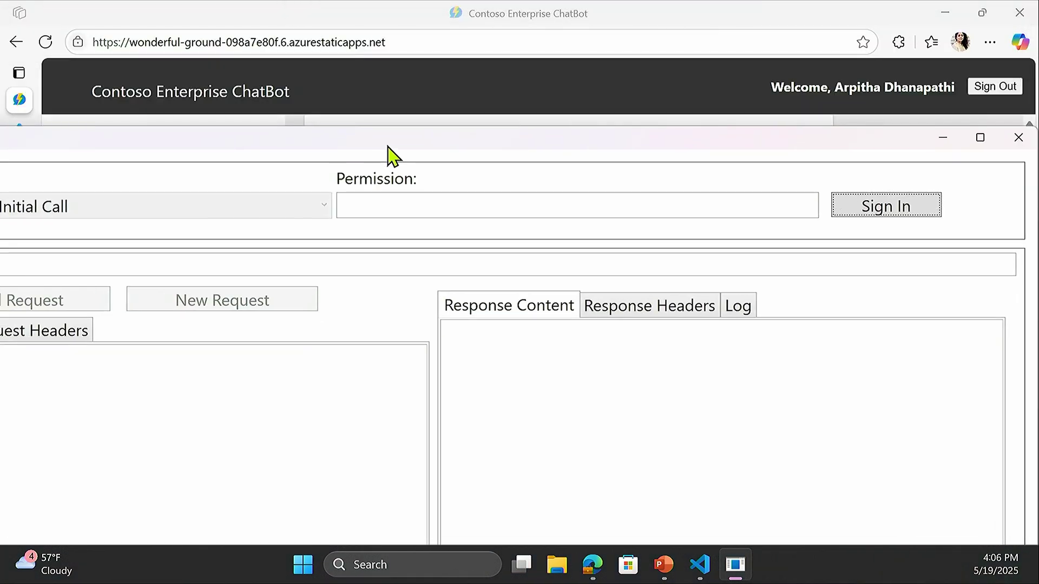
- Sign in to Purview API Explorer with the second work account and maximize the window
double_click(389, 154)
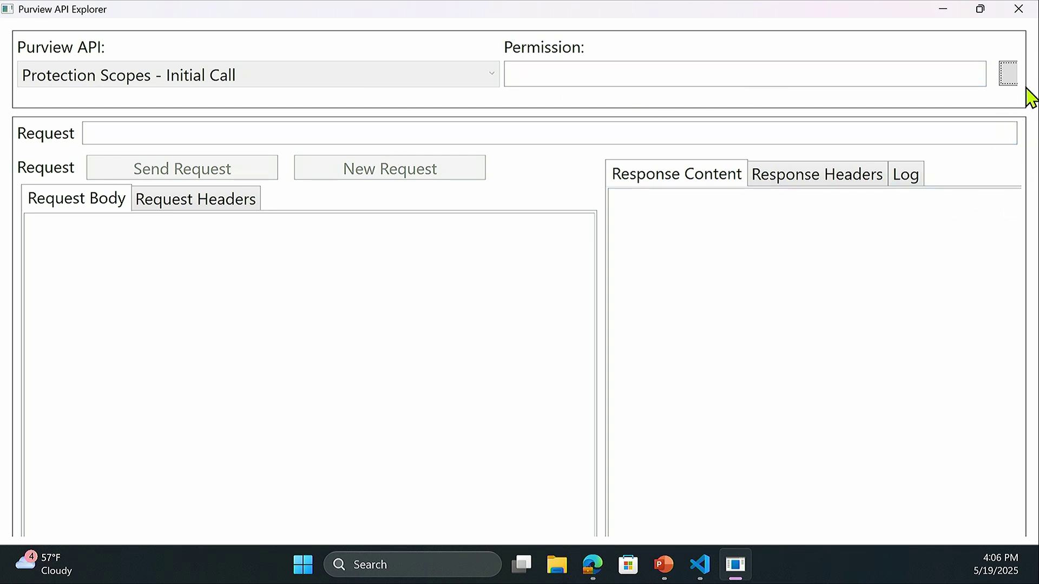
left_click(983, 12)
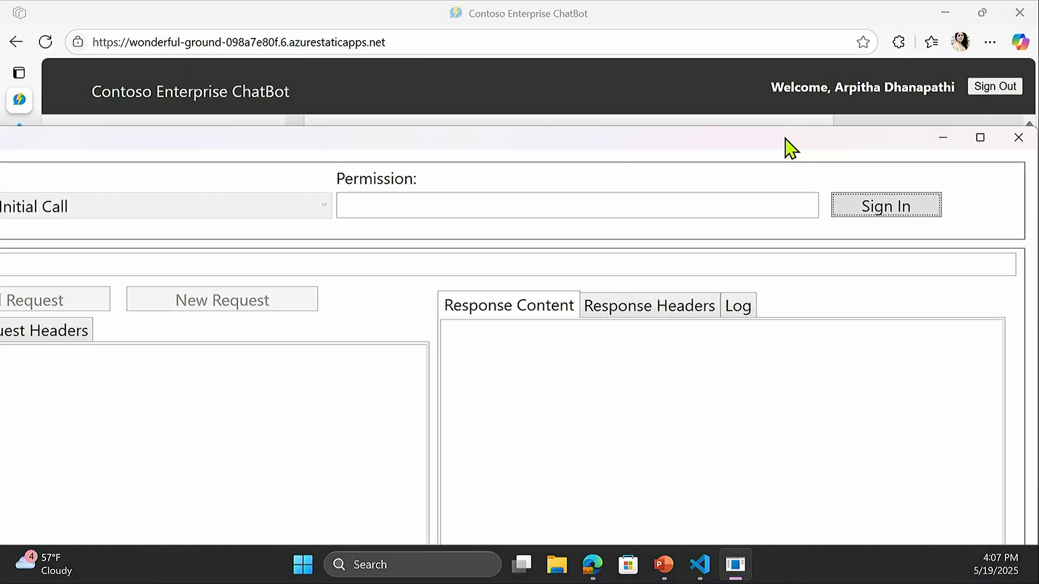
left_click_drag(784, 146, 715, 121)
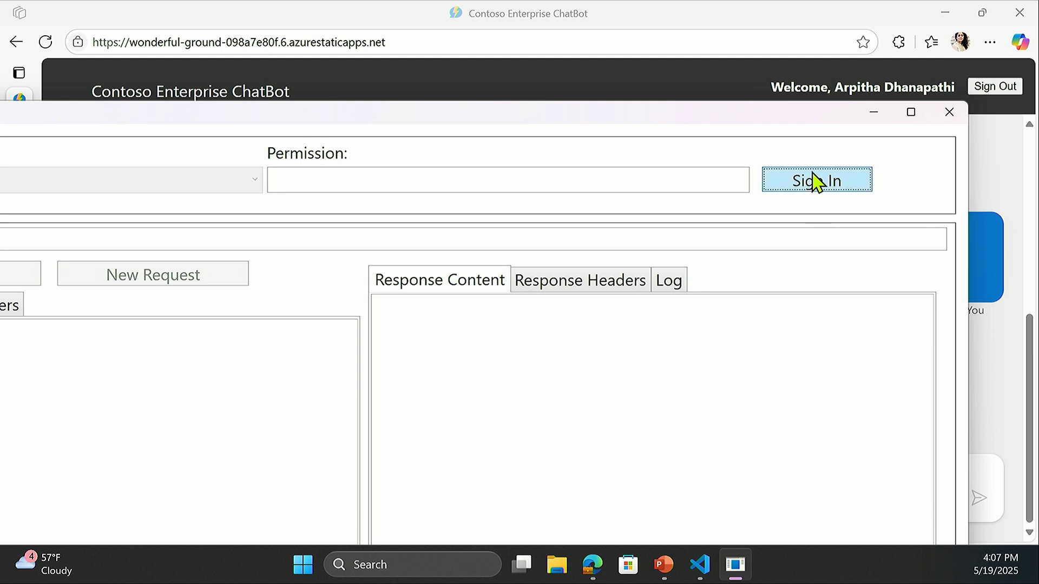
left_click(808, 191)
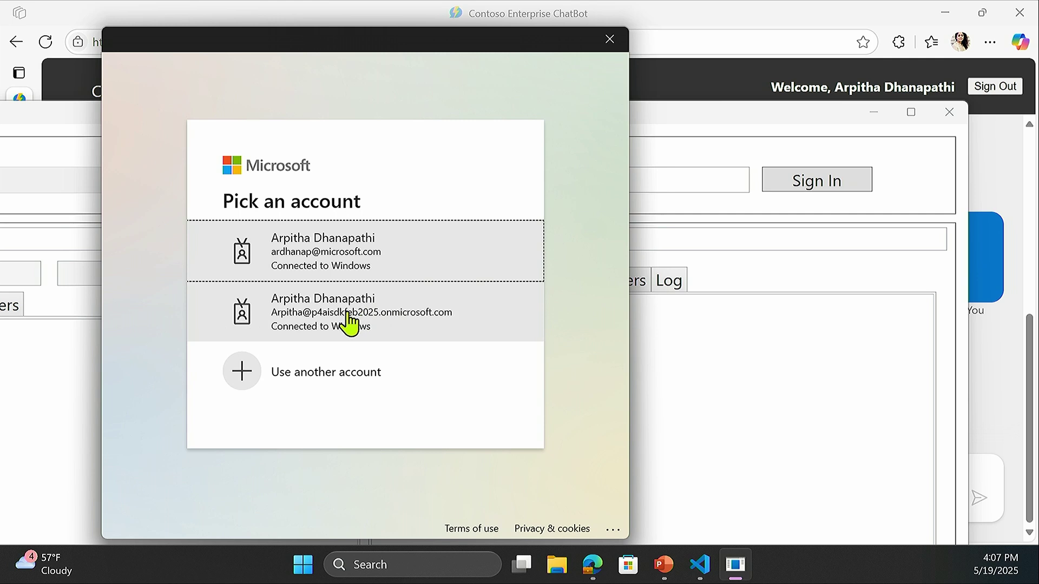
left_click(349, 321)
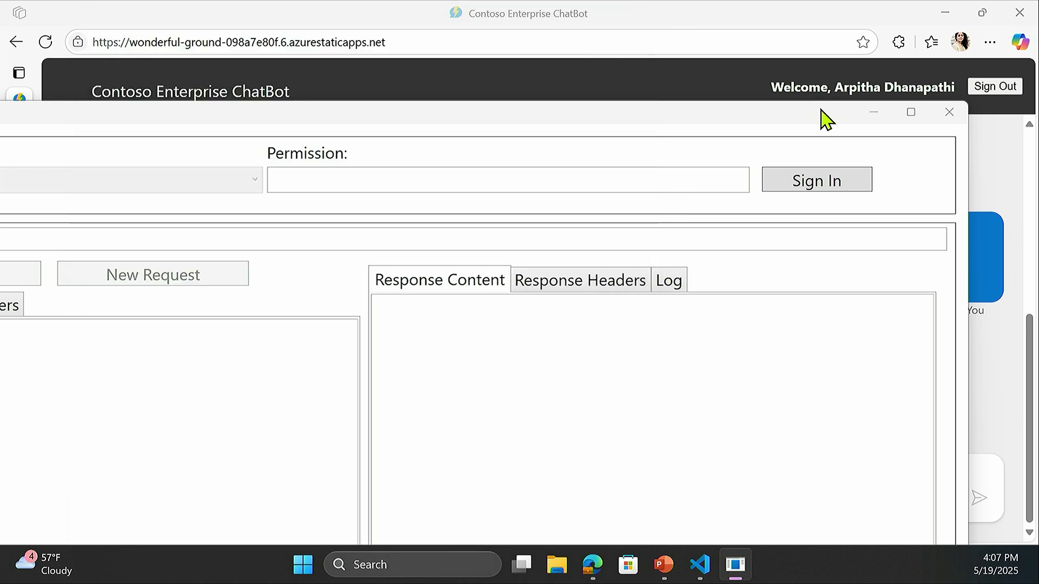
double_click(821, 111)
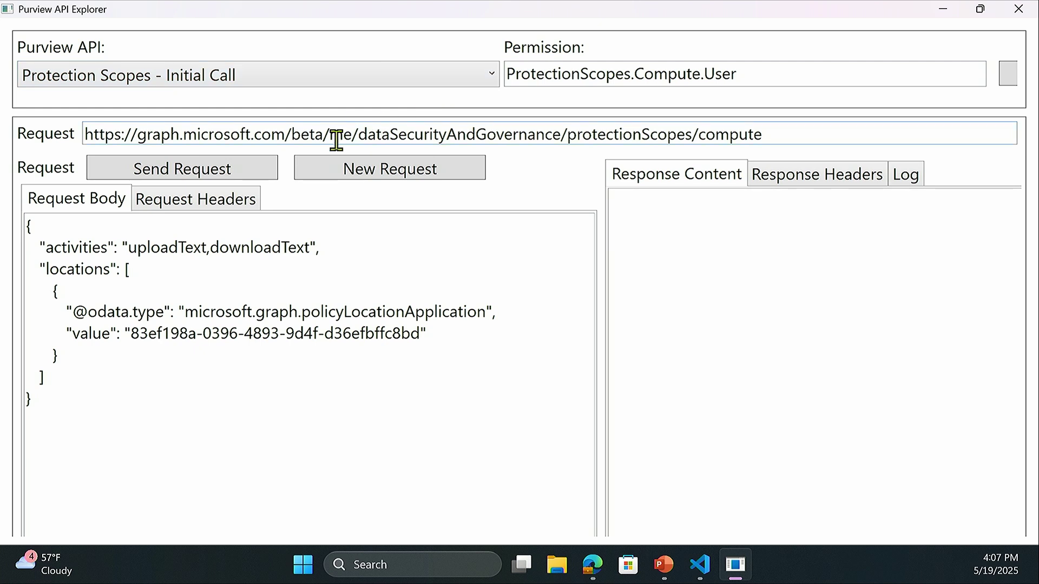
- Run the /protectionScopes/compute request for uploadText,downloadText, getting an evaluateOffline policy scope
left_click_drag(563, 136, 804, 129)
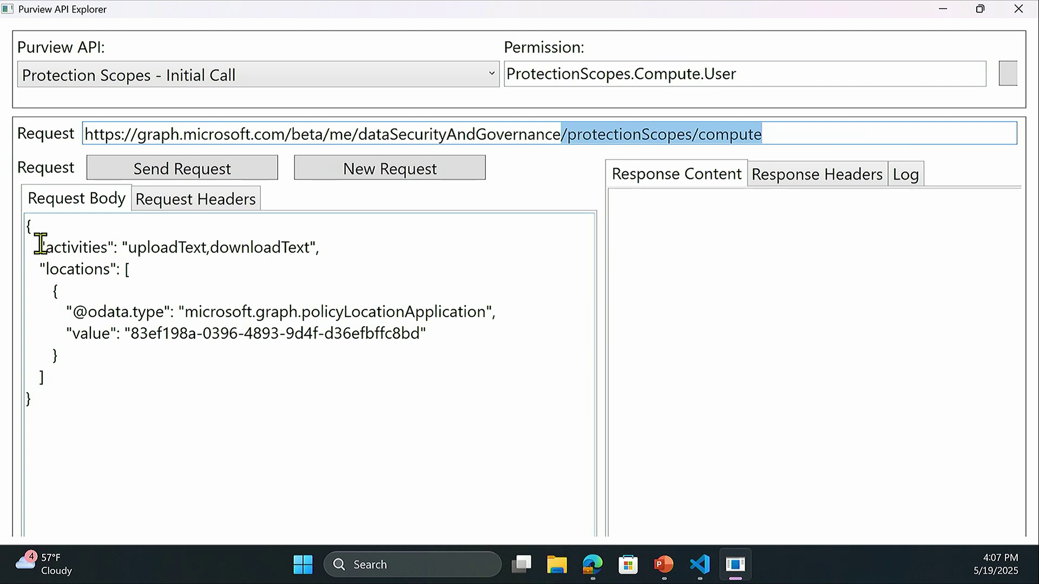
left_click_drag(40, 246, 364, 243)
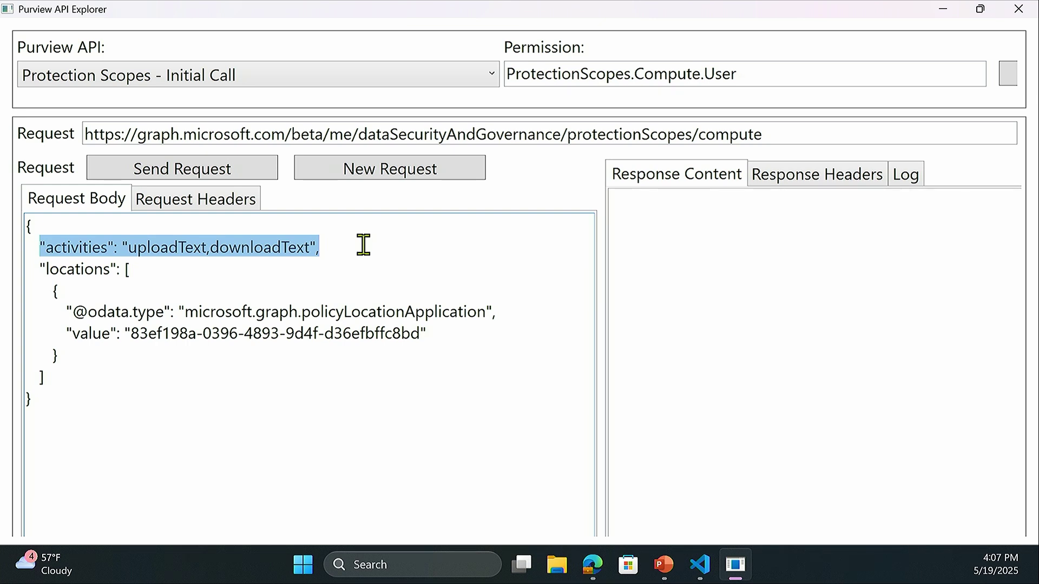
left_click(241, 180)
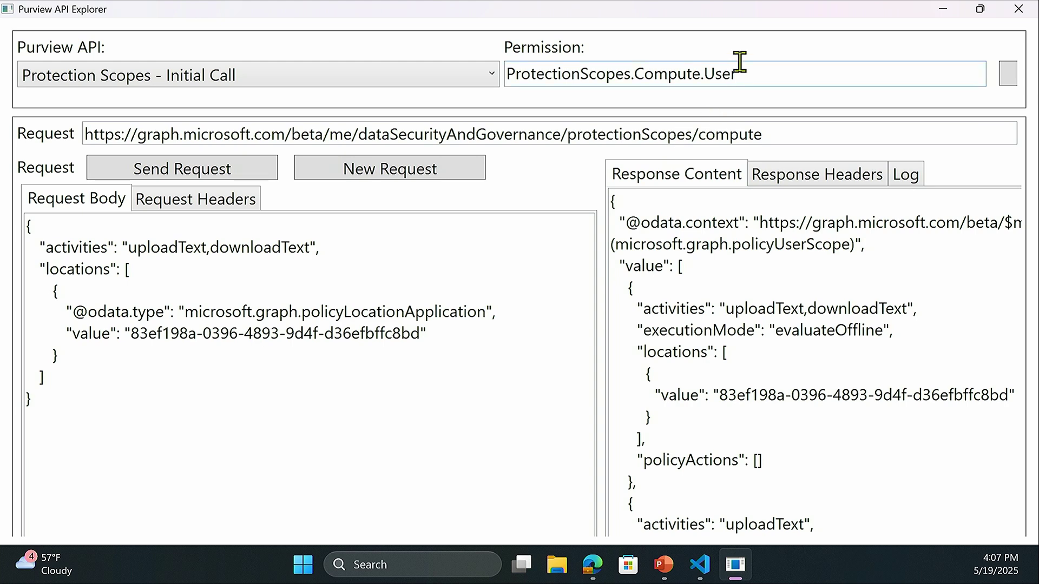
left_click_drag(752, 14, 654, 35)
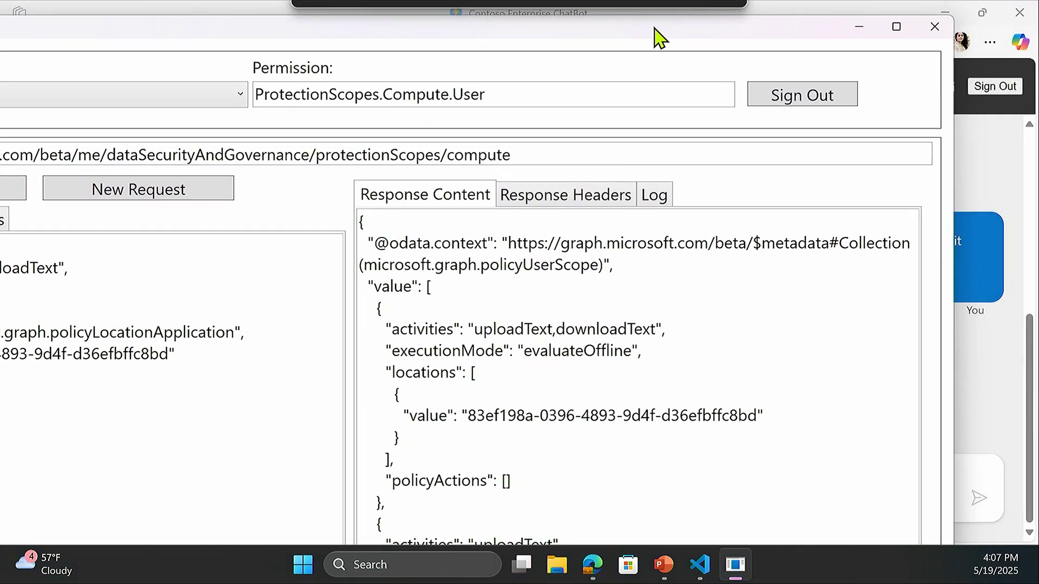
scroll(603, 379, "down", 2)
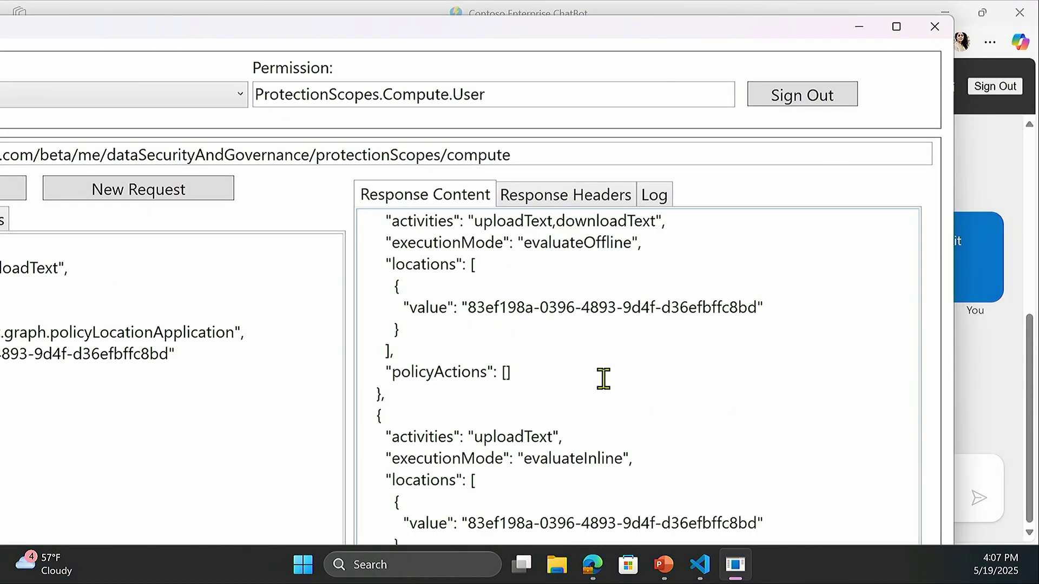
scroll(603, 379, "up", 2)
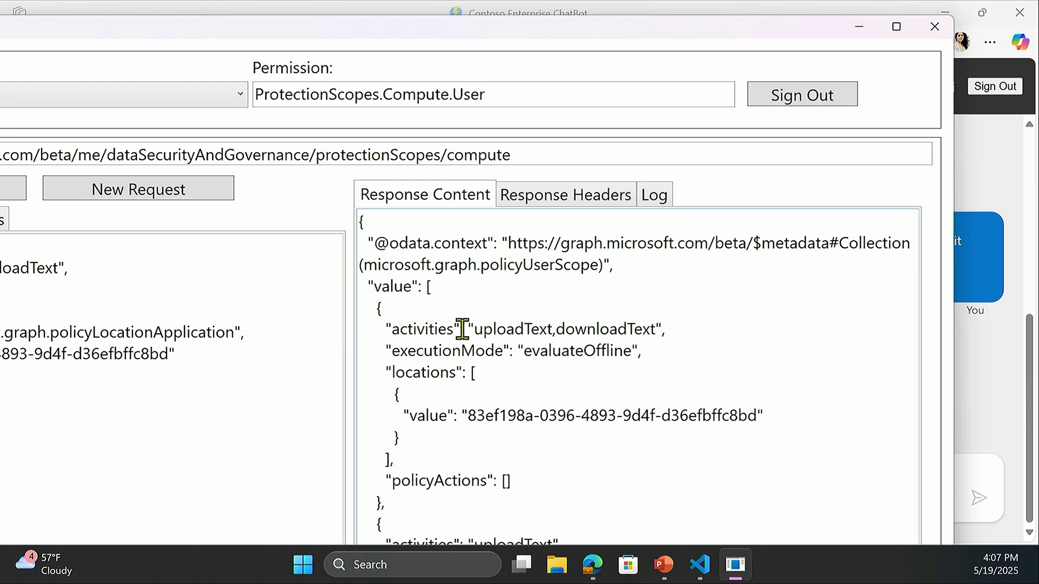
left_click_drag(472, 328, 673, 333)
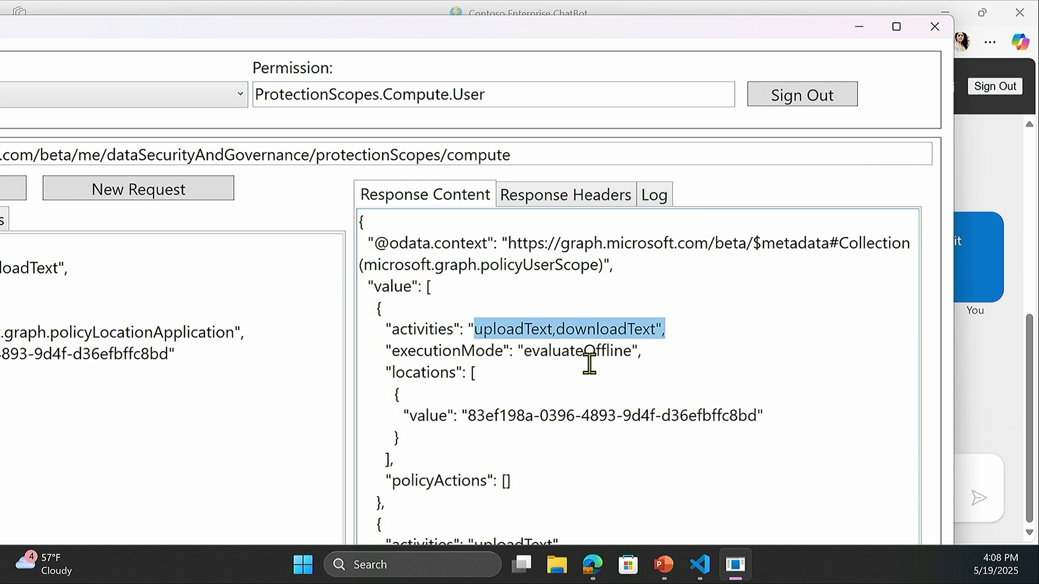
scroll(589, 364, "down", 2)
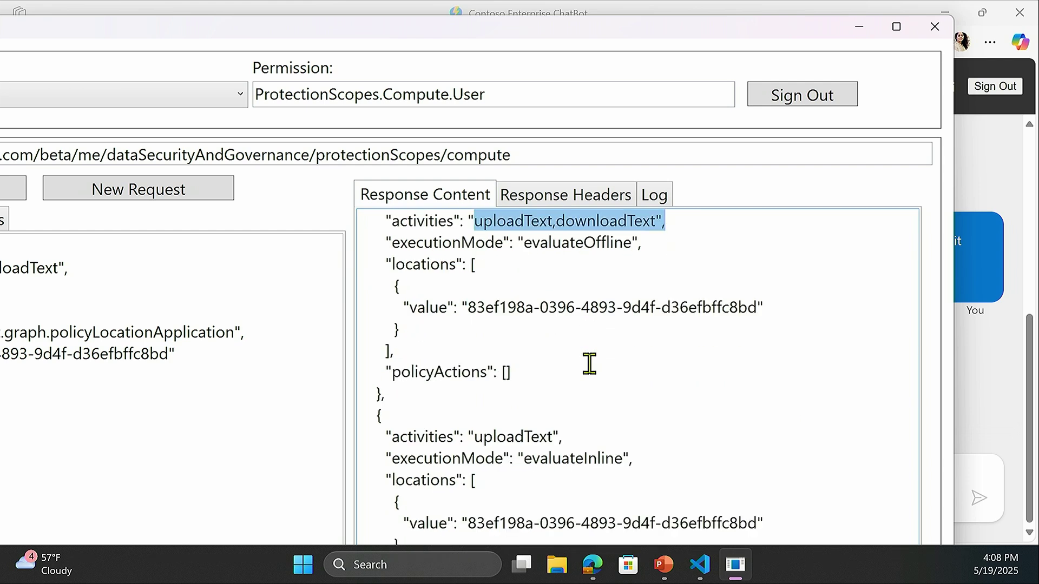
double_click(506, 436)
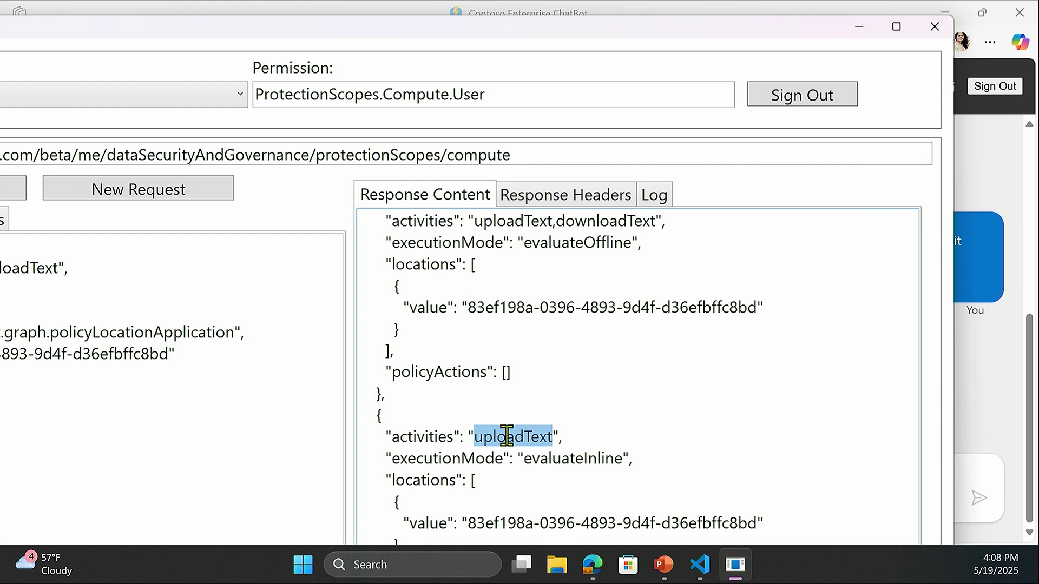
double_click(557, 458)
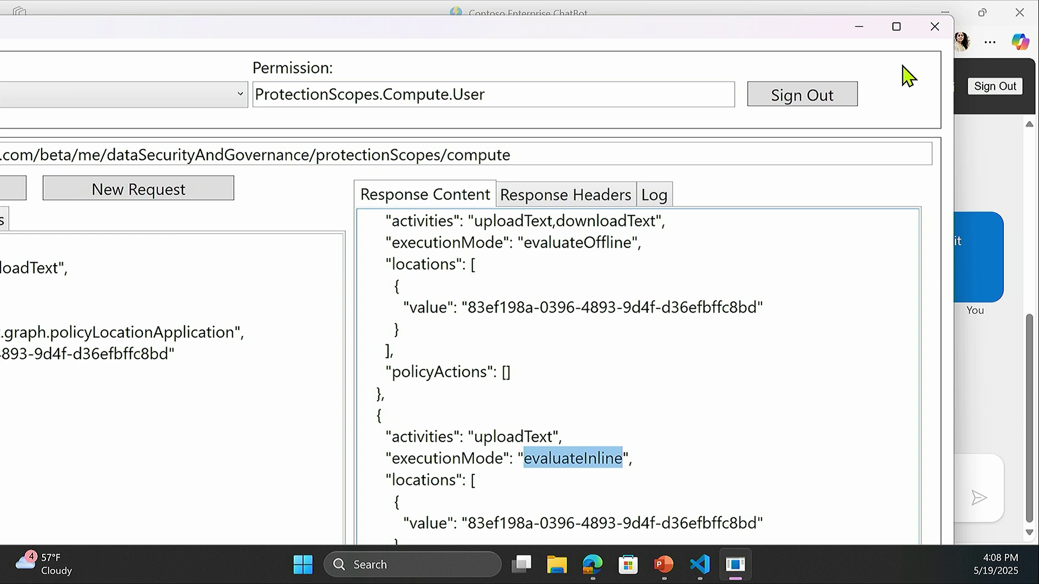
left_click(898, 28)
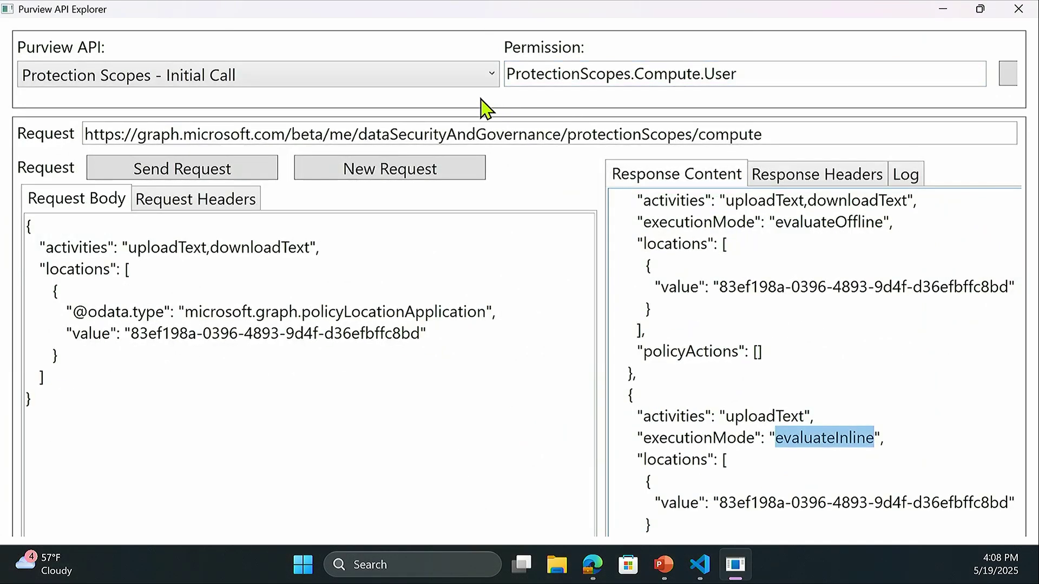
- Send the Process Content - Start Conversation request carrying the sensitive prompt to processContent
left_click(471, 78)
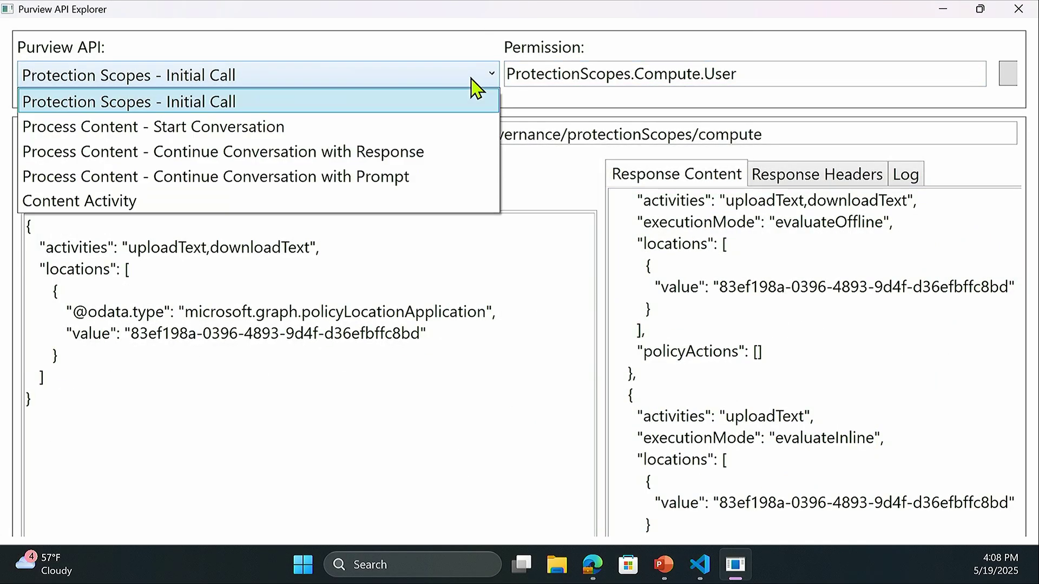
left_click(341, 130)
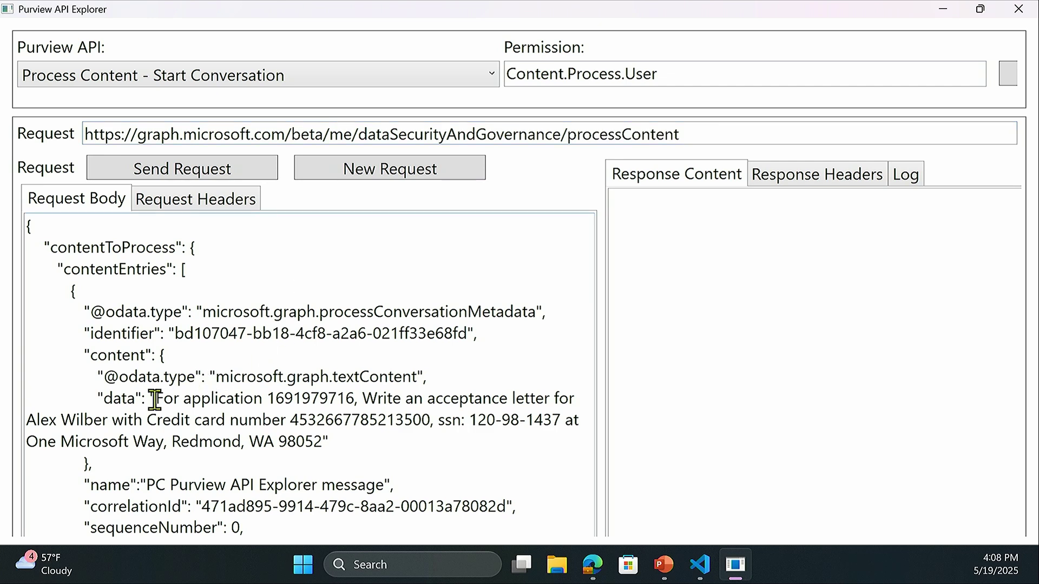
left_click_drag(149, 399, 330, 433)
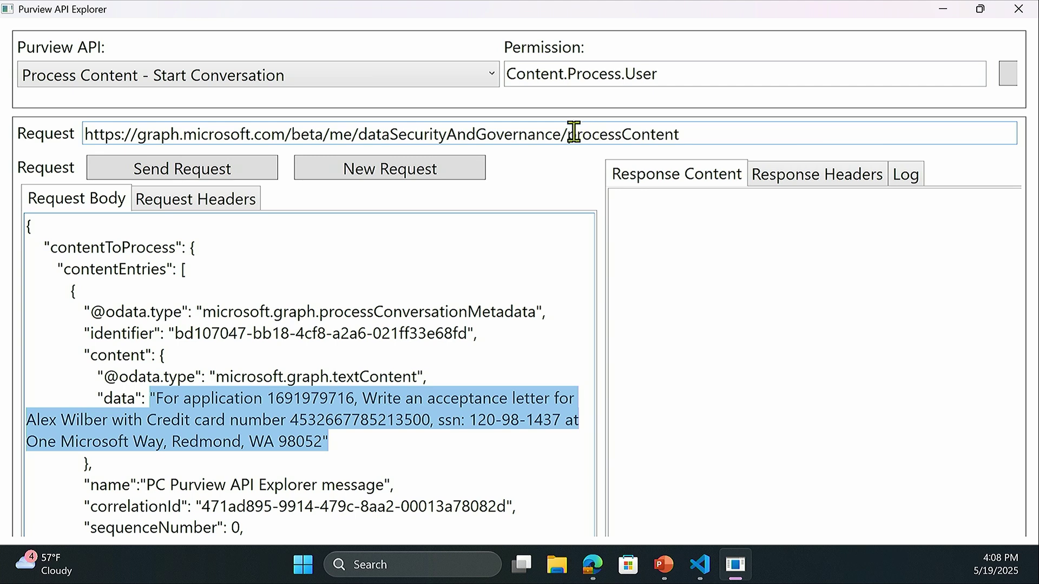
left_click_drag(575, 133, 695, 134)
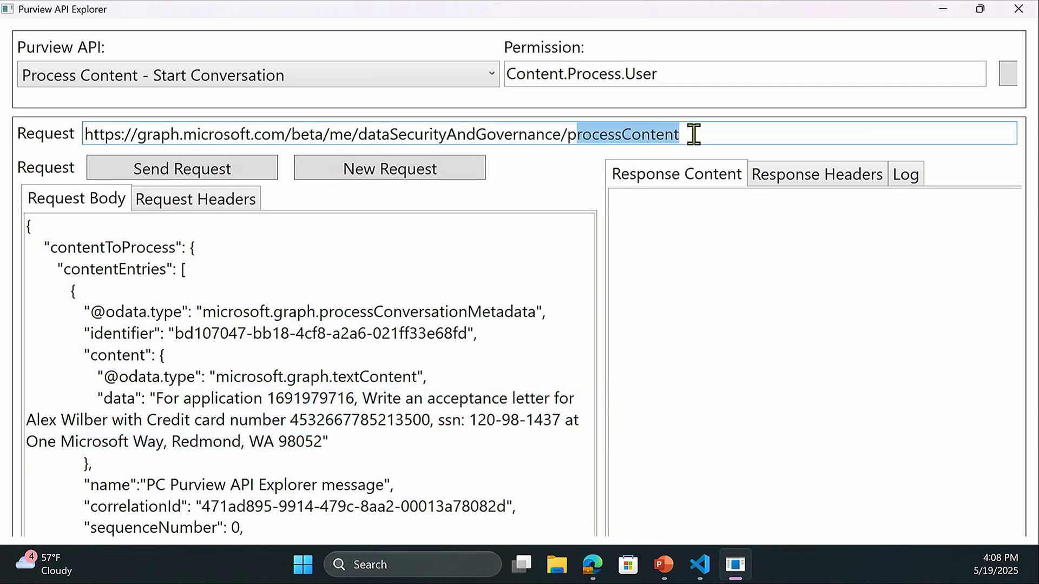
left_click(230, 174)
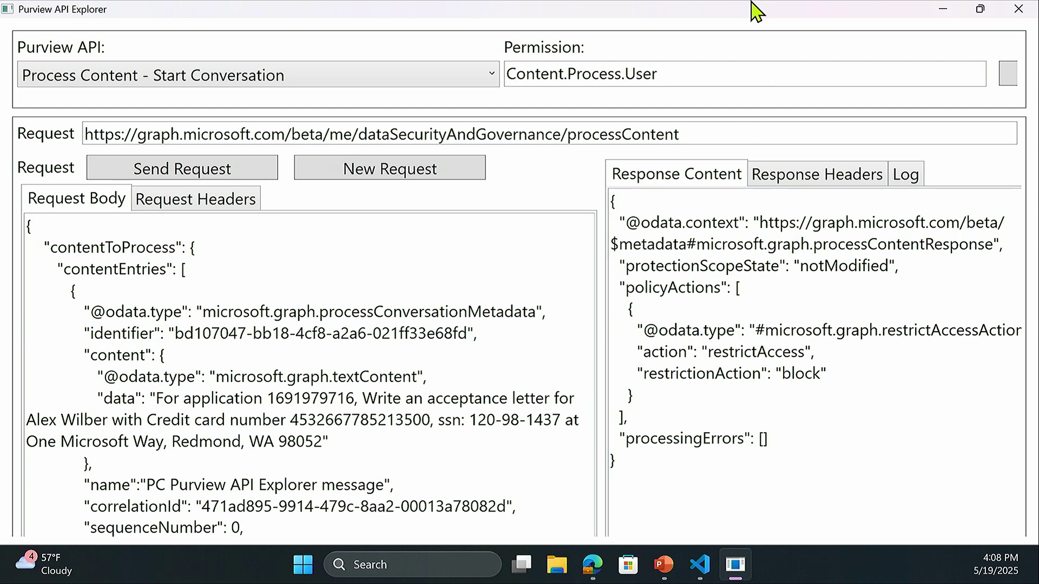
- Highlight restrictAccess and block in the response content, then maximize the explorer again
left_click_drag(754, 23, 595, 25)
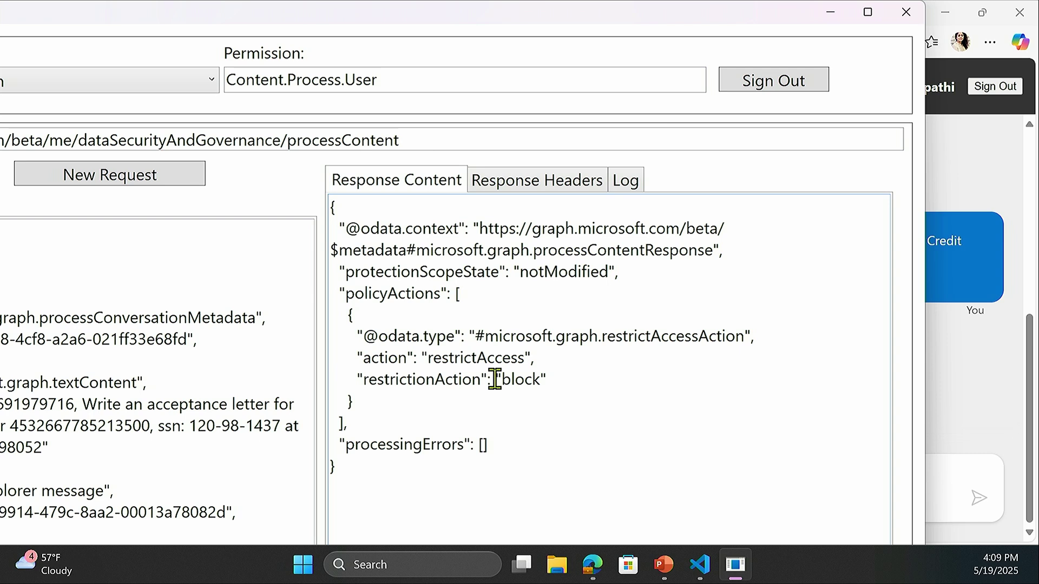
double_click(485, 359)
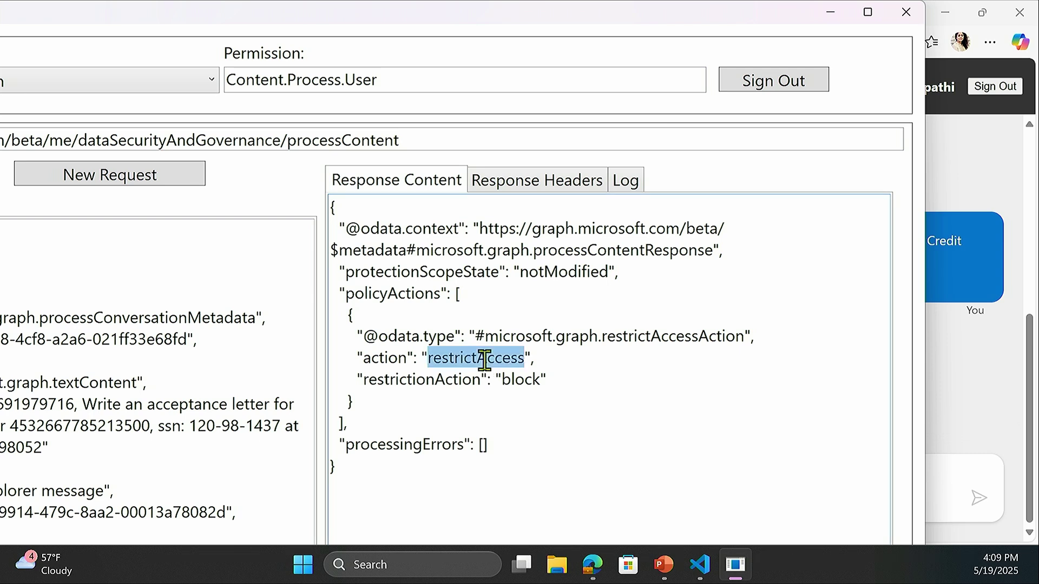
double_click(525, 380)
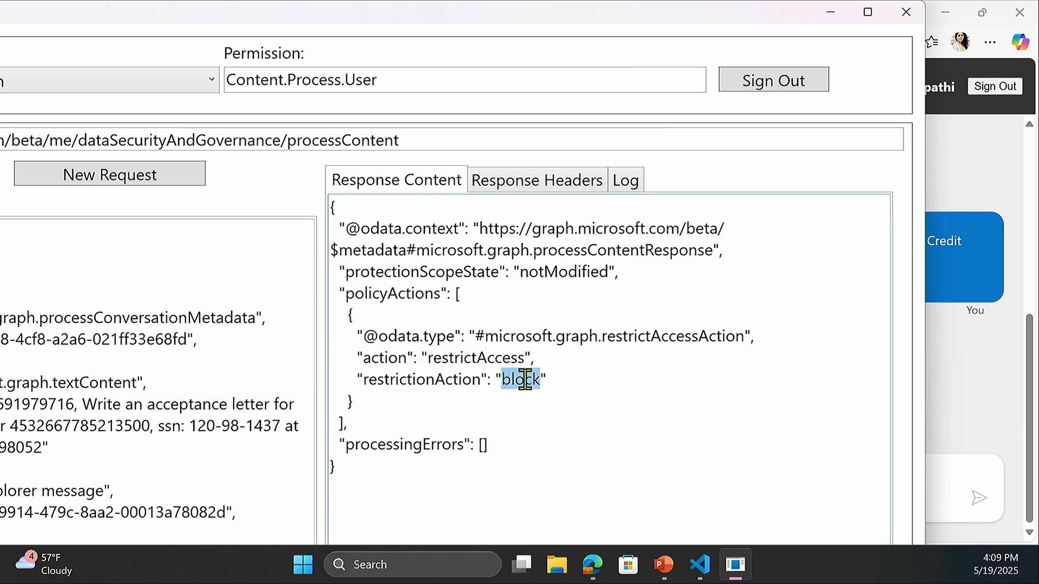
double_click(734, 18)
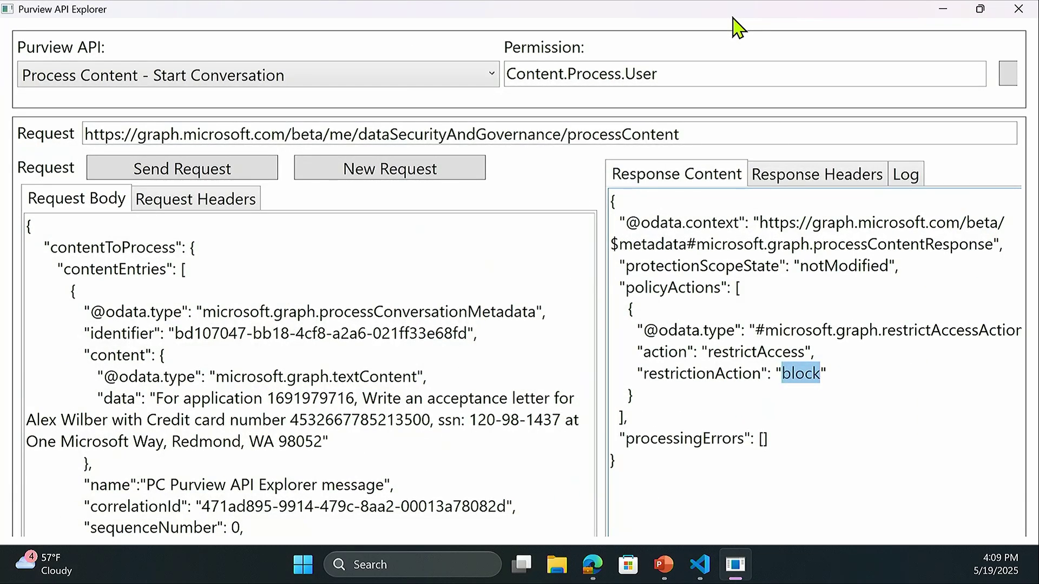